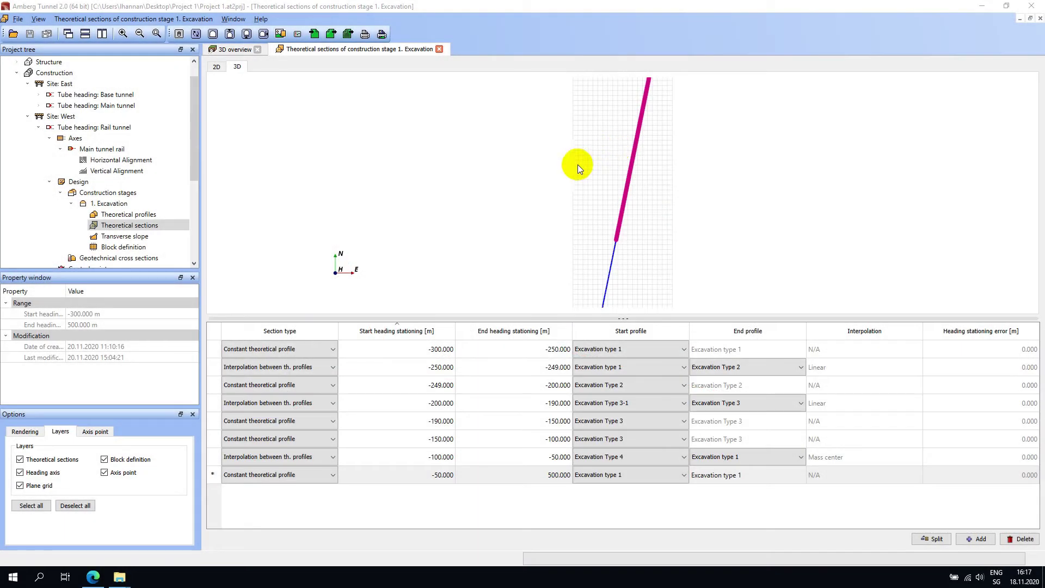
- Open the empty Transverse slope table of 1. Excavation, leaving stationing mode at heading stationing
{"action": "double_click", "coordinate": [129, 238]}
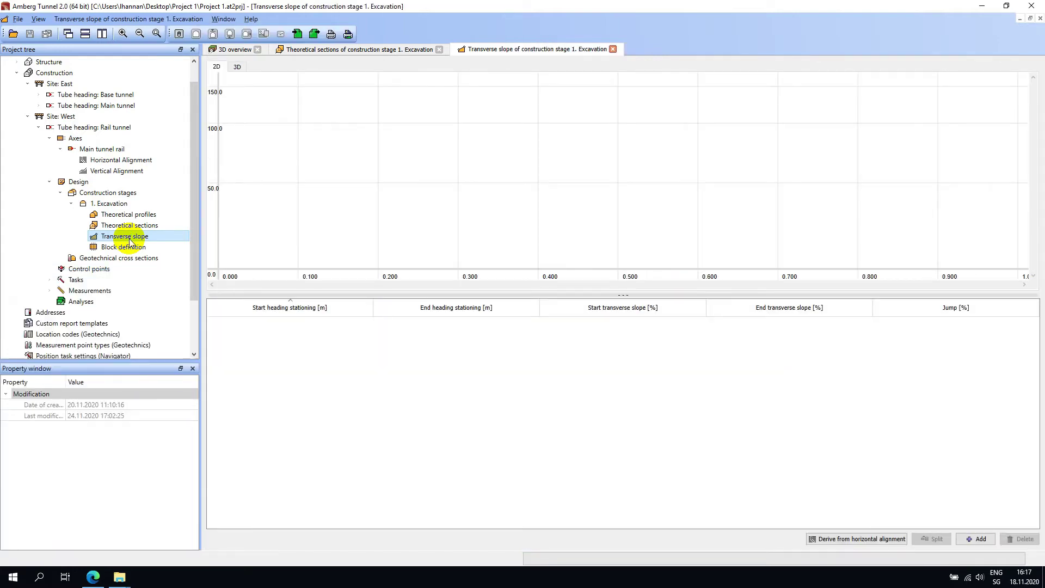
{"action": "right_click", "coordinate": [225, 226]}
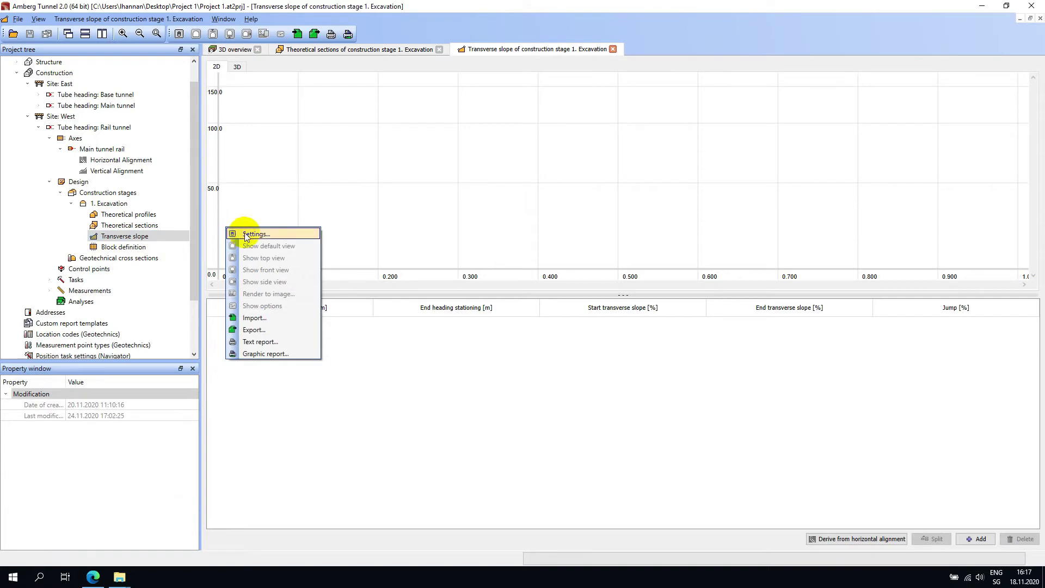
{"action": "left_click", "coordinate": [243, 233]}
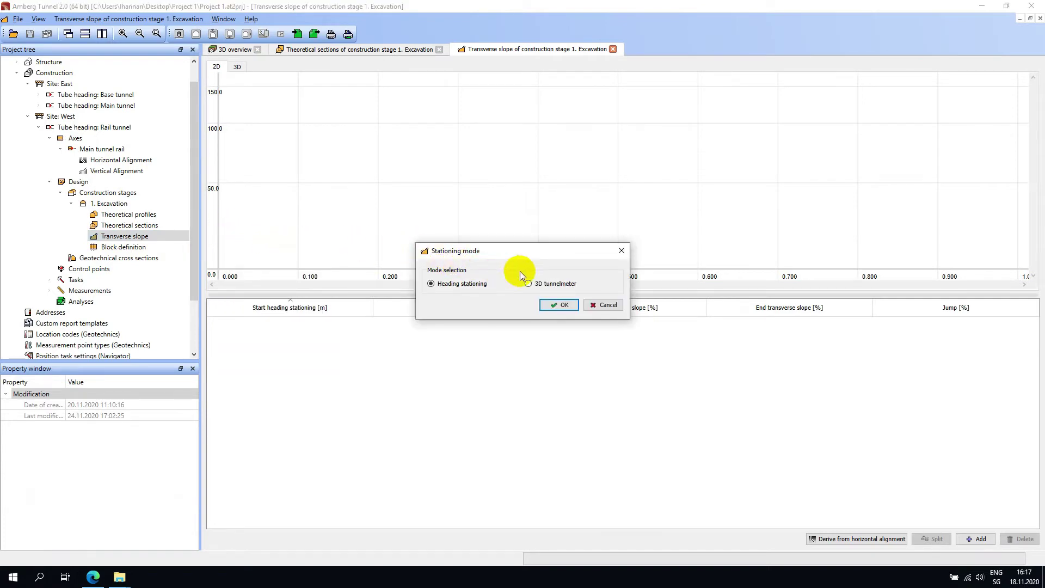
{"action": "left_click", "coordinate": [618, 252]}
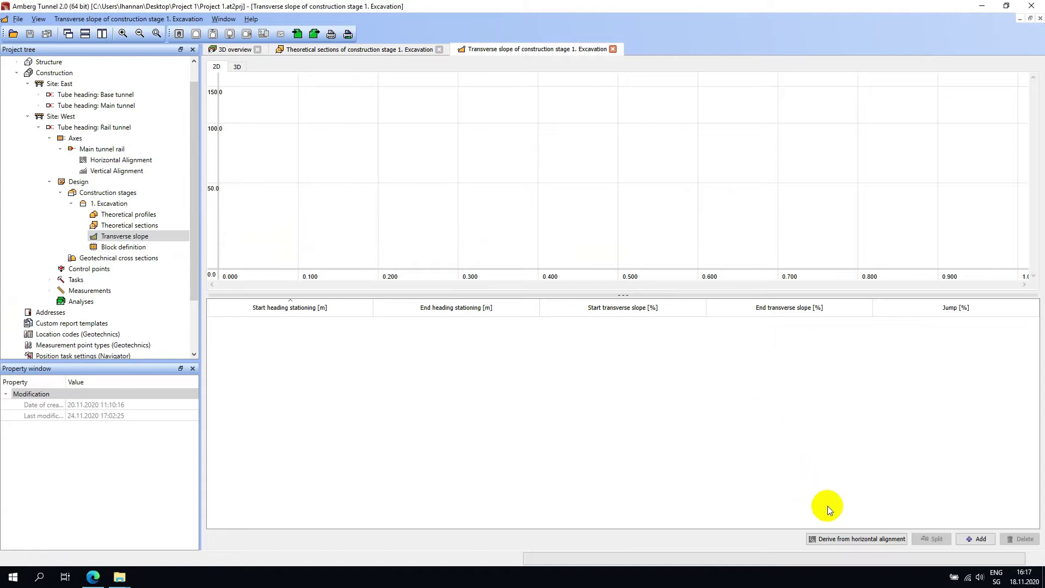
- Derive ten 0.000 % slope segments (-442.029 to 1'108.523 m) from the horizontal alignment, overwriting the table
{"action": "left_click", "coordinate": [854, 538]}
{"action": "left_click", "coordinate": [559, 306]}
{"action": "left_click", "coordinate": [602, 304]}
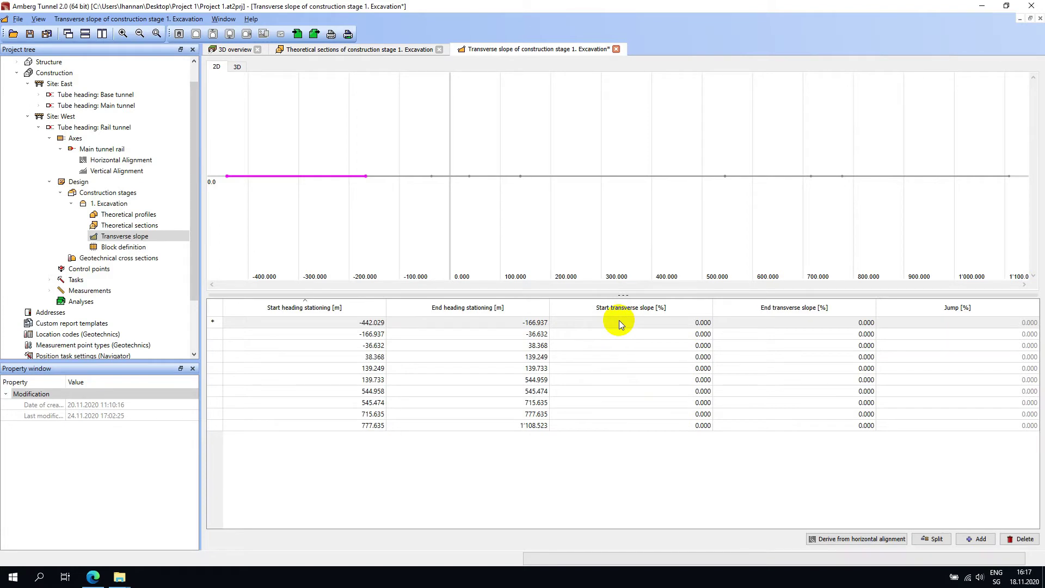
- Set the first segment's start transverse slope to 50 %
{"action": "left_click", "coordinate": [619, 322]}
{"action": "type", "text": "50"}
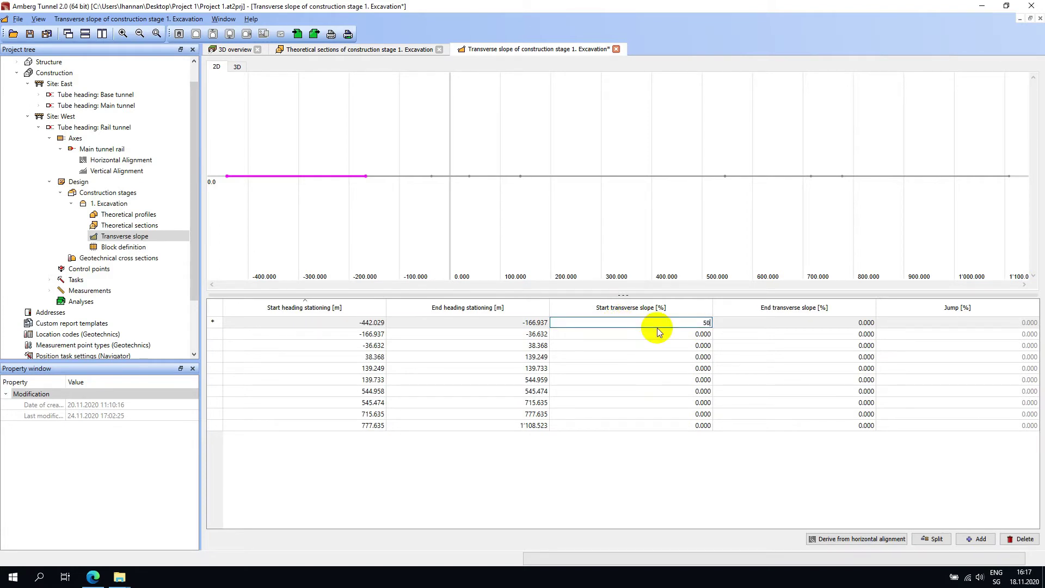
{"action": "key", "text": "Return"}
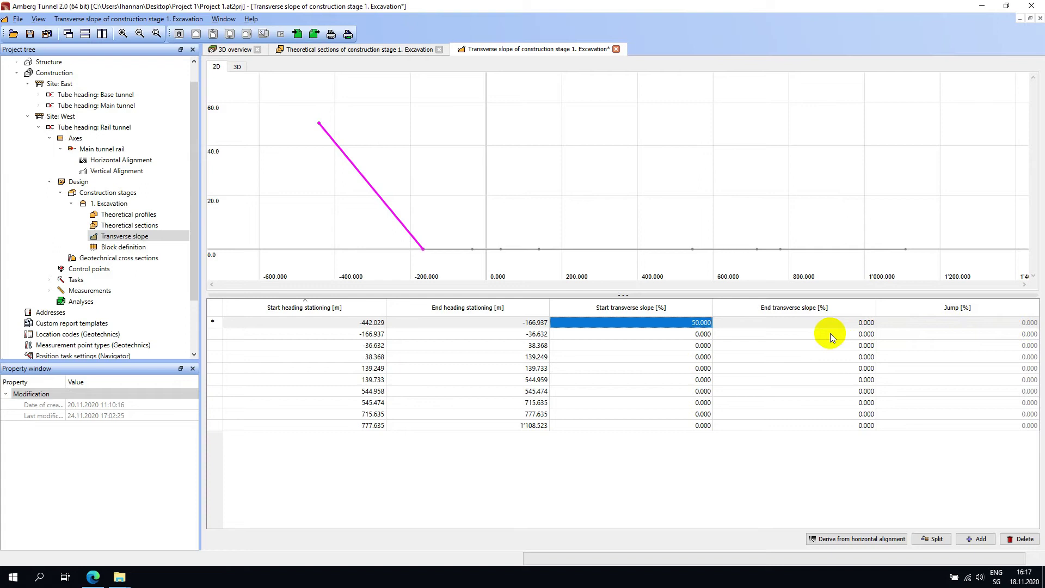
- Set the second segment's end transverse slope to -40 %
{"action": "left_click", "coordinate": [831, 334]}
{"action": "type", "text": "-40"}
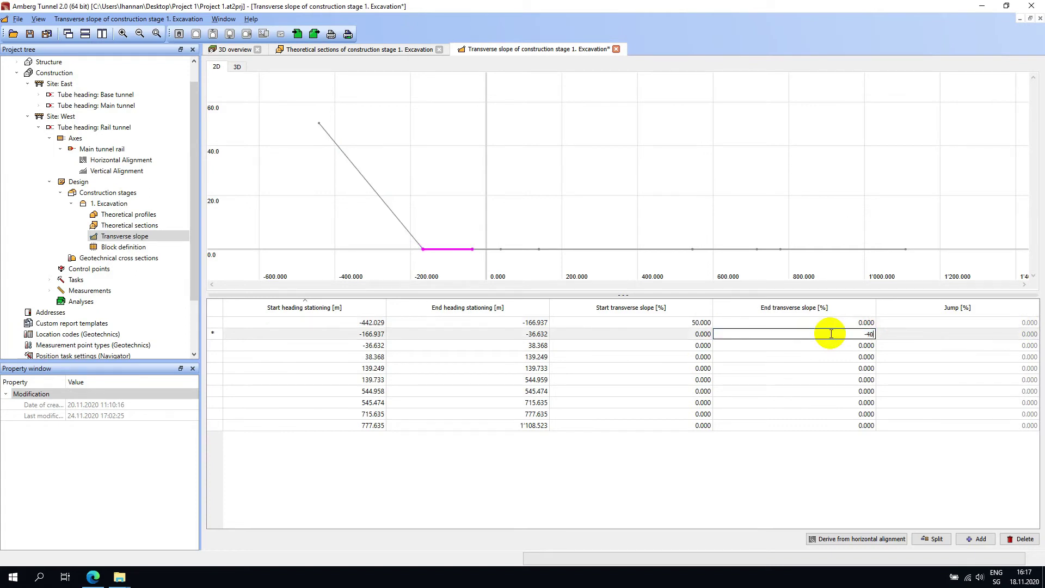
{"action": "key", "text": "Return"}
{"action": "scroll", "coordinate": [614, 221], "scroll_direction": "down", "scroll_amount": 3}
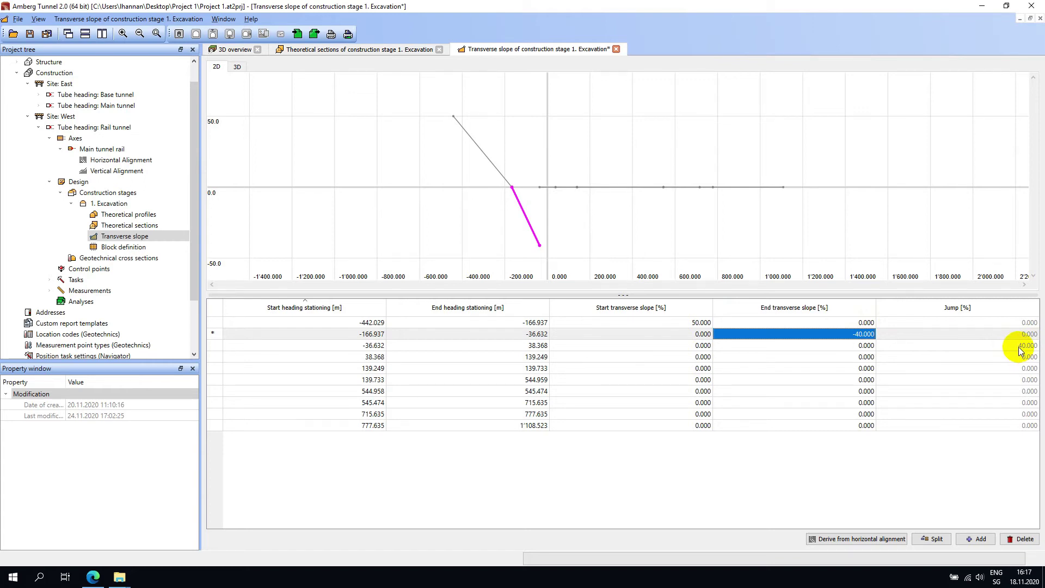
- Switch the slope view to 3D and attach the camera to the axis point
{"action": "left_click", "coordinate": [238, 67]}
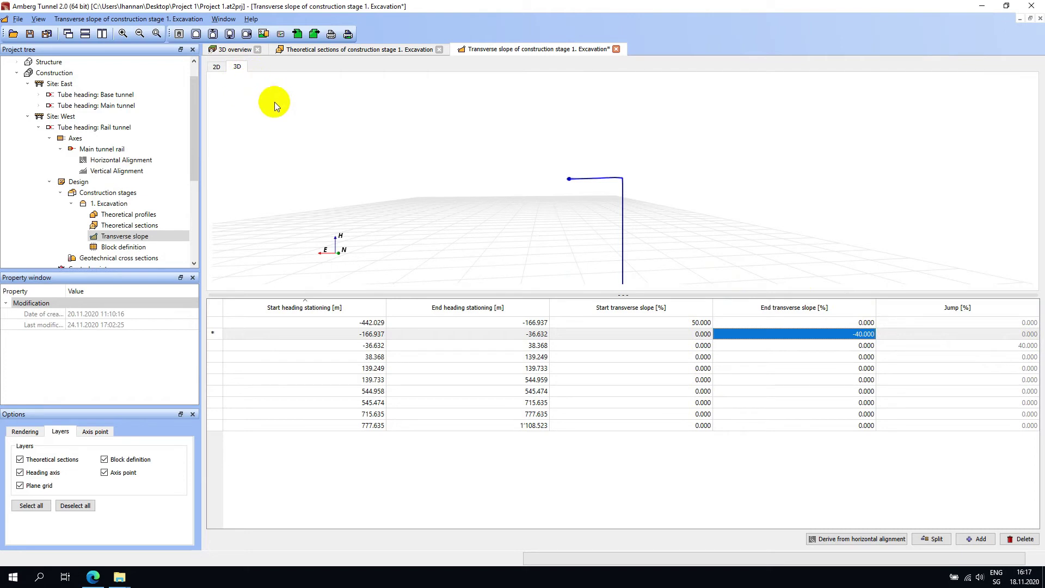
{"action": "left_click", "coordinate": [97, 432]}
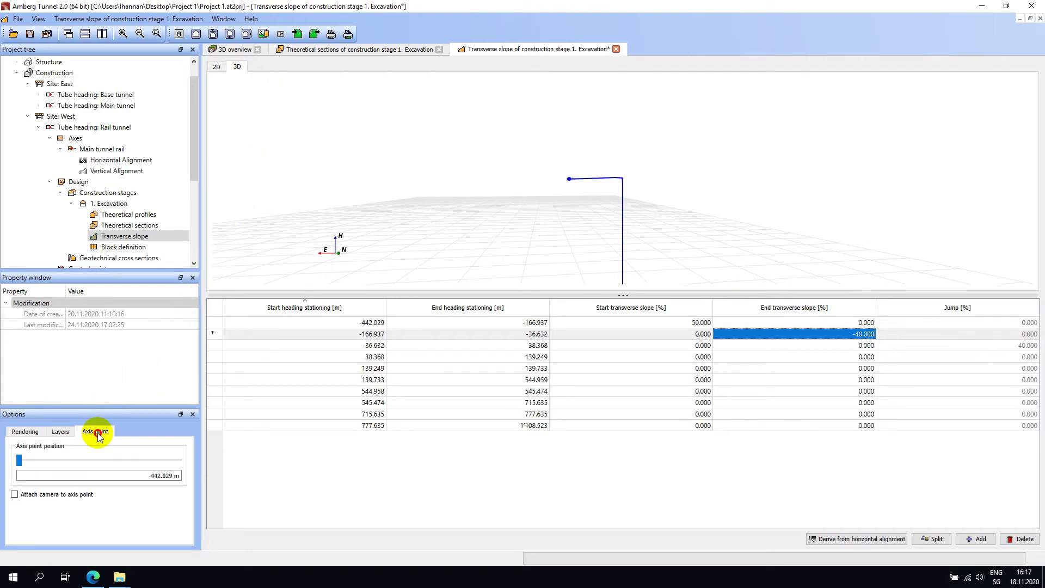
{"action": "left_click", "coordinate": [14, 496]}
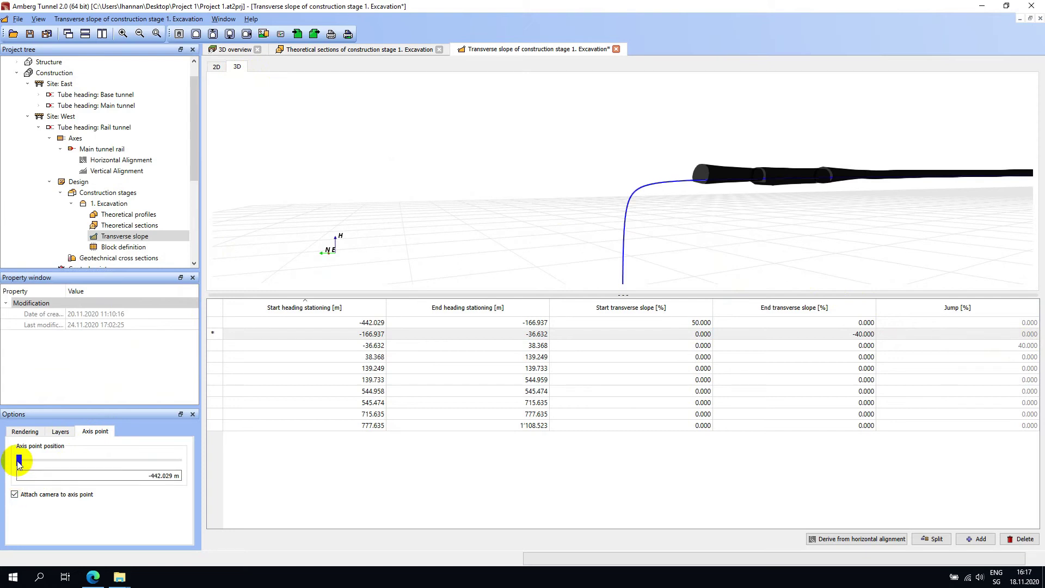
- Step the camera along the tunnel axis from -442.029 m to 513.362 m
{"action": "key", "text": "Right"}
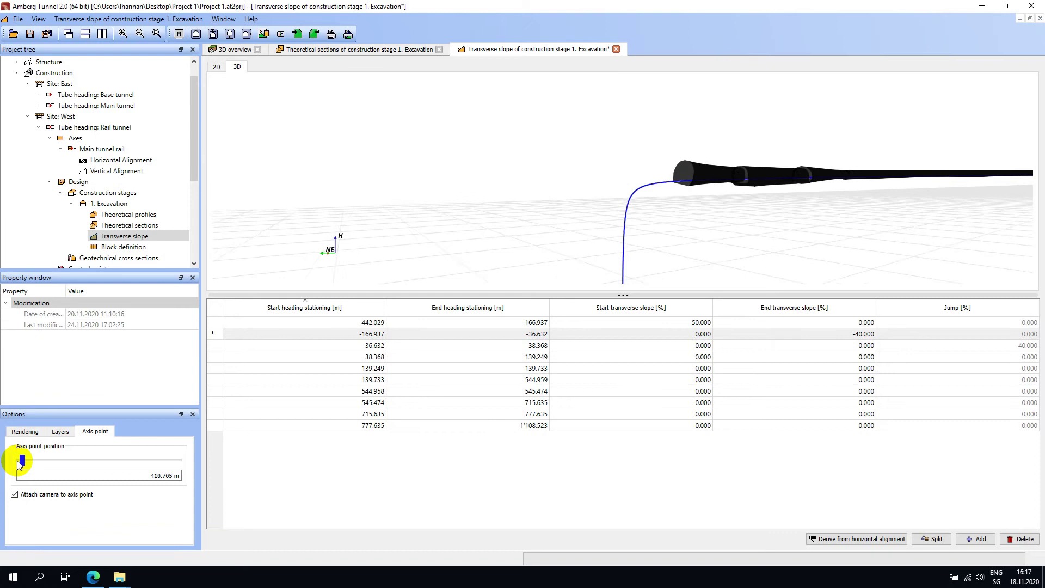
{"action": "key", "text": "Right"}
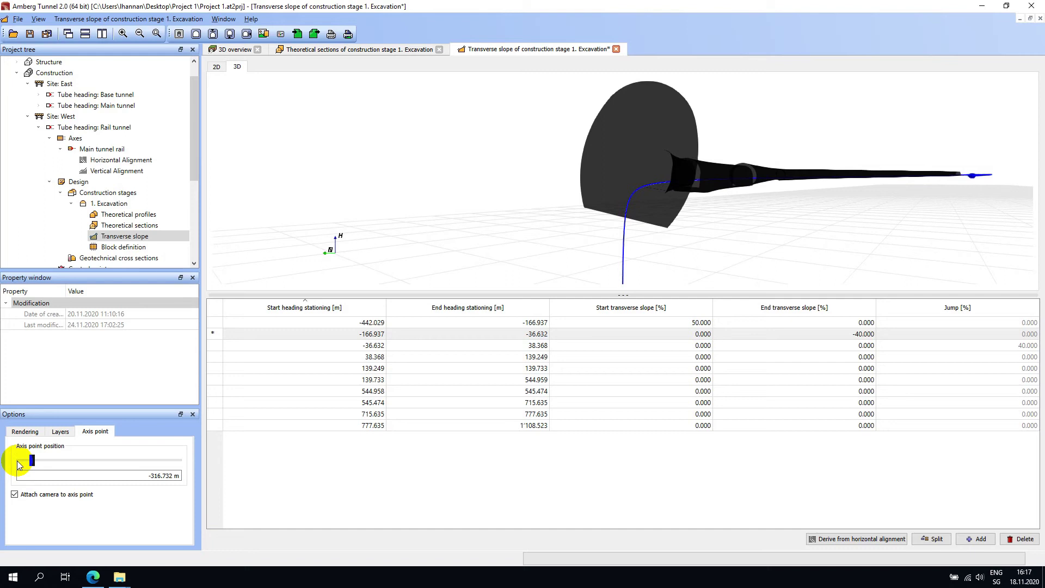
{"action": "key", "text": "Right"}
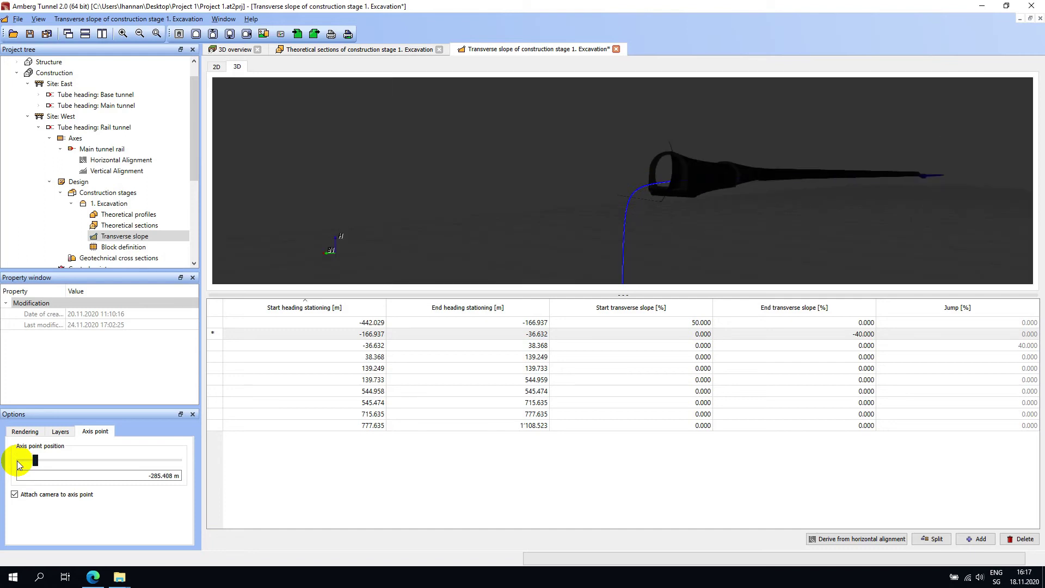
{"action": "key", "text": "Right"}
{"action": "key", "text": "Right"}
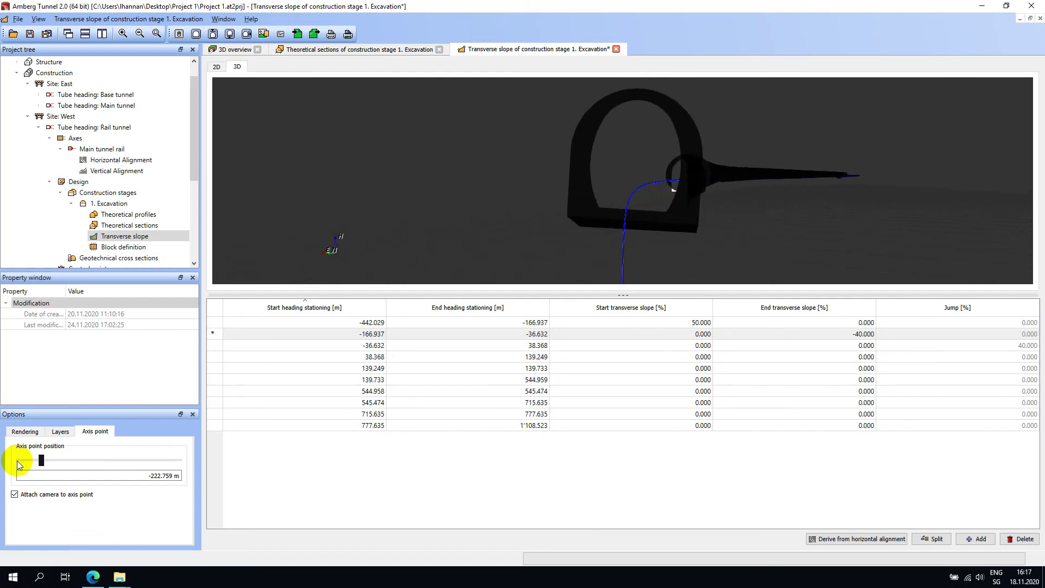
{"action": "key", "text": "Right"}
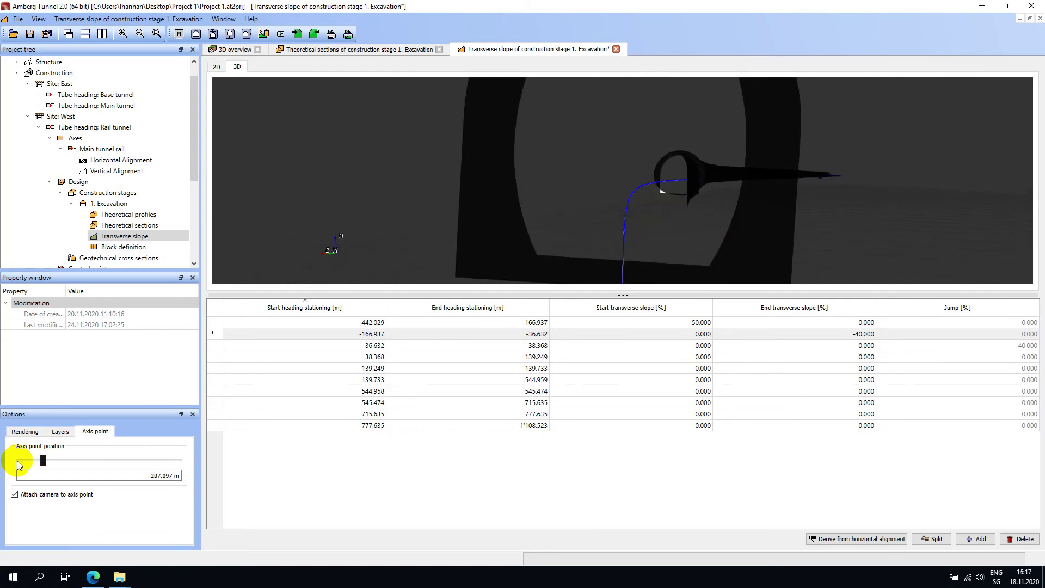
{"action": "key", "text": "Right"}
{"action": "key", "text": "Right"}
{"action": "key", "text": "Right"}
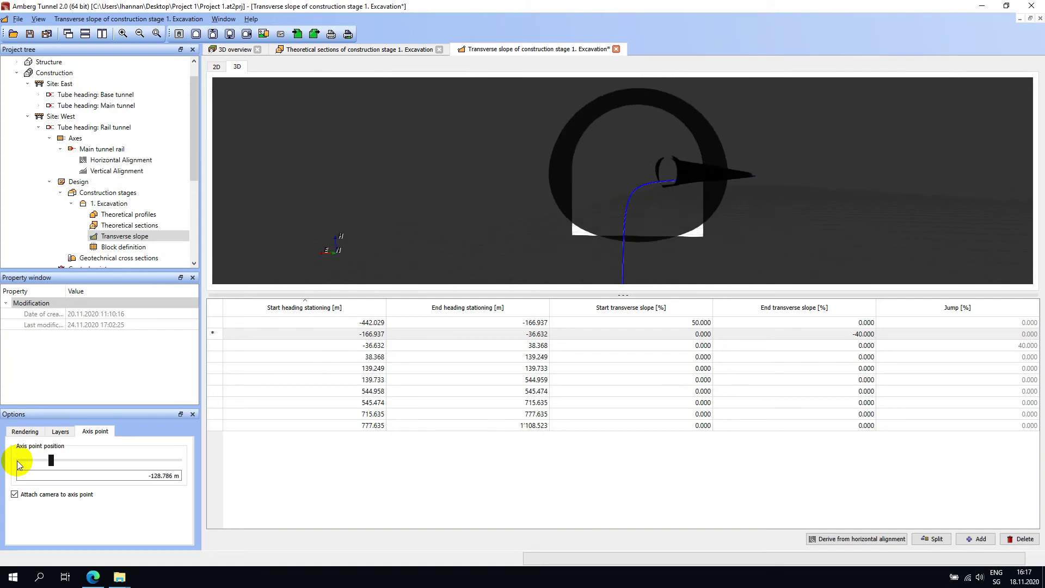
{"action": "key", "text": "Right"}
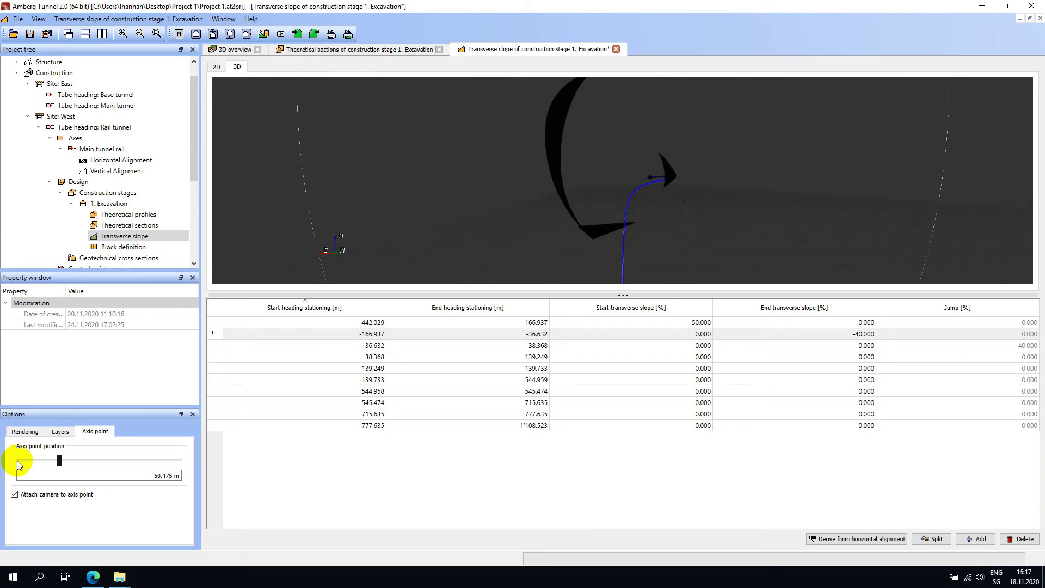
{"action": "key", "text": "Right"}
{"action": "key", "text": "Right"}
{"action": "key", "text": "Right"}
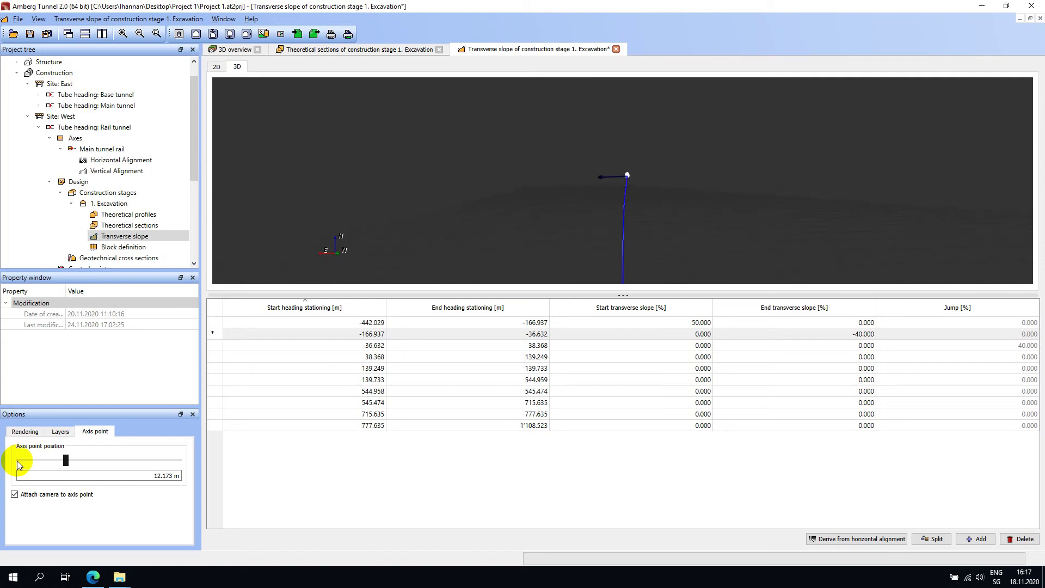
{"action": "key", "text": "Right"}
{"action": "key", "text": "Right"}
{"action": "key", "text": "Right"}
{"action": "key", "text": "Right"}
{"action": "key", "text": "Right"}
{"action": "key", "text": "Right"}
{"action": "key", "text": "Right"}
{"action": "key", "text": "Right"}
{"action": "key", "text": "Right"}
{"action": "key", "text": "Right"}
{"action": "key", "text": "Right"}
{"action": "key", "text": "Right"}
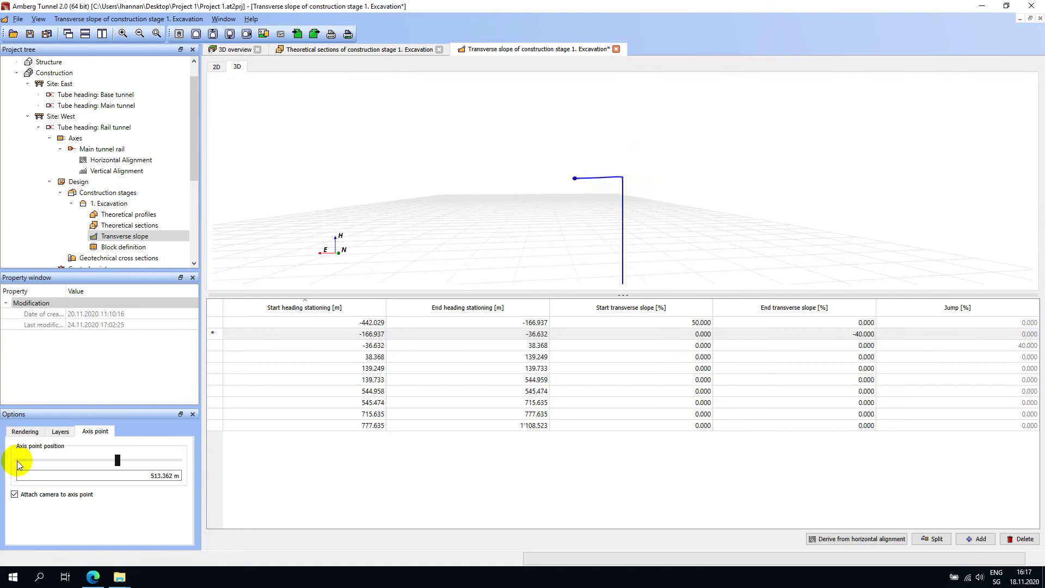
- Save the project and open Export design points for the Excavation theoretical sections
{"action": "left_click", "coordinate": [17, 20]}
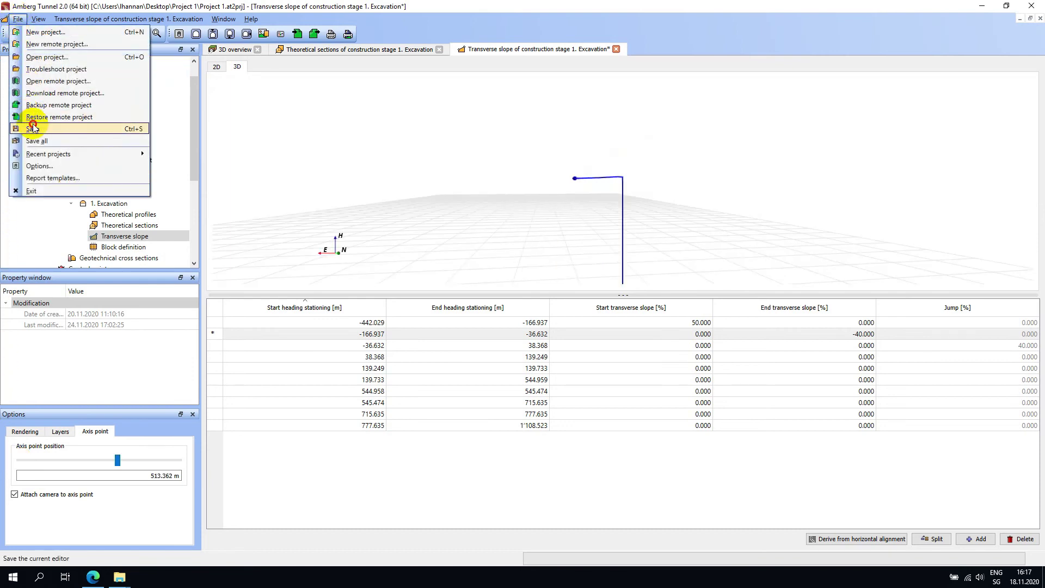
{"action": "left_click", "coordinate": [33, 128]}
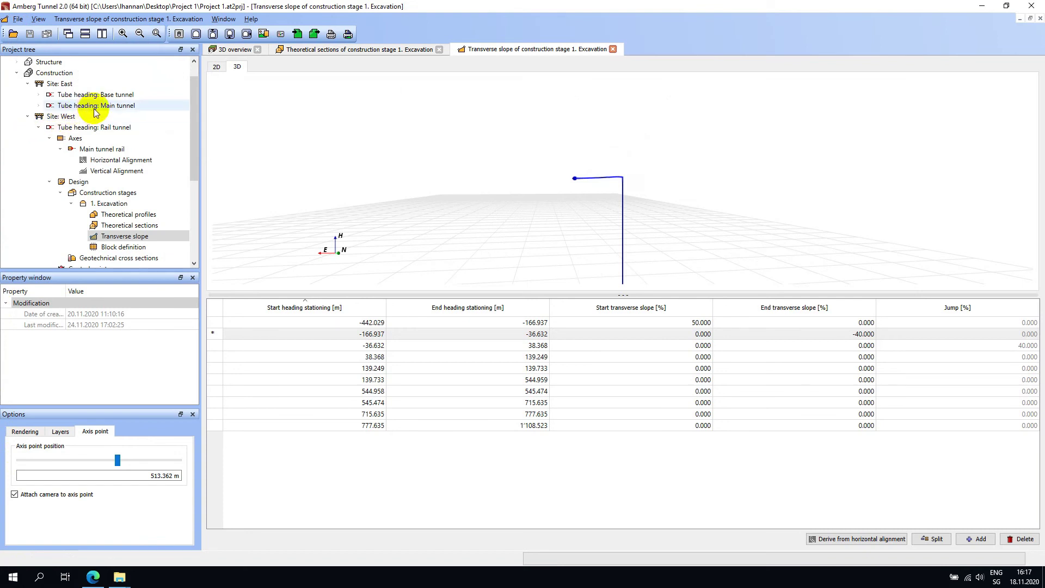
{"action": "double_click", "coordinate": [137, 226]}
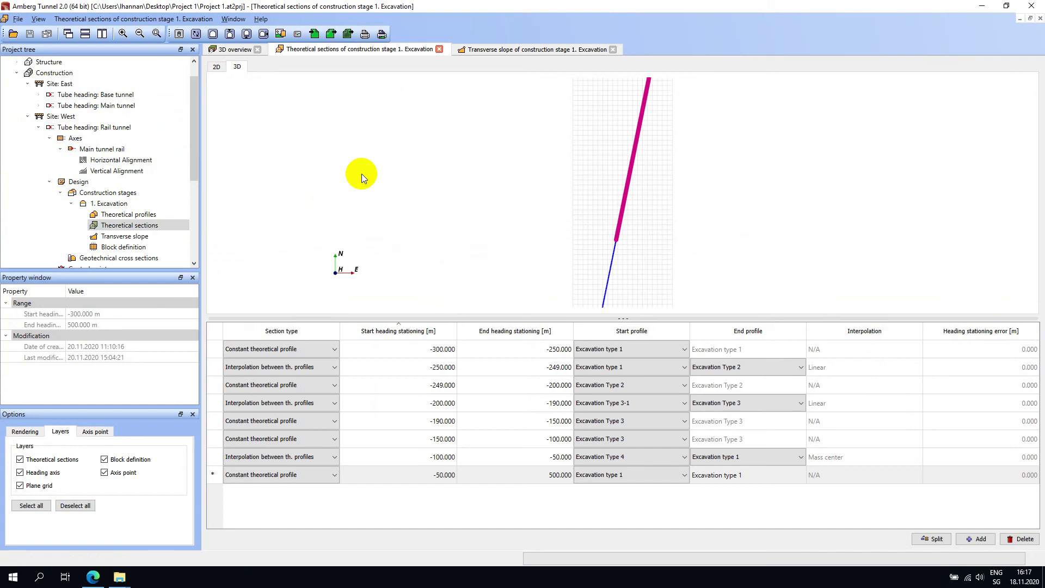
{"action": "right_click", "coordinate": [362, 174]}
{"action": "left_click", "coordinate": [402, 300]}
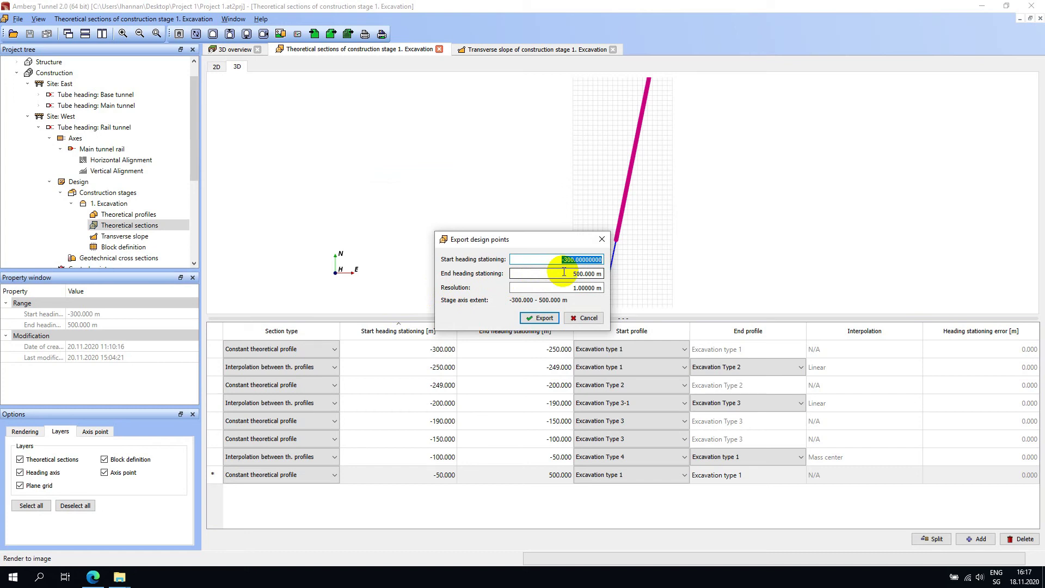
- Export design points from -300.000 to -299.950 m at 0.01 m resolution
{"action": "left_click", "coordinate": [564, 273]}
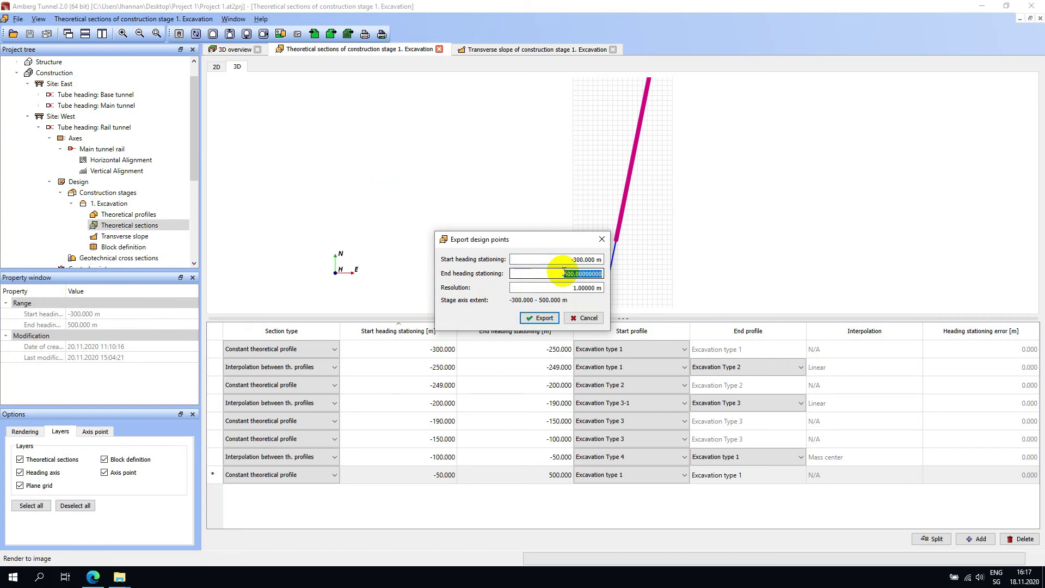
{"action": "type", "text": "-299.95"}
{"action": "key", "text": "Tab"}
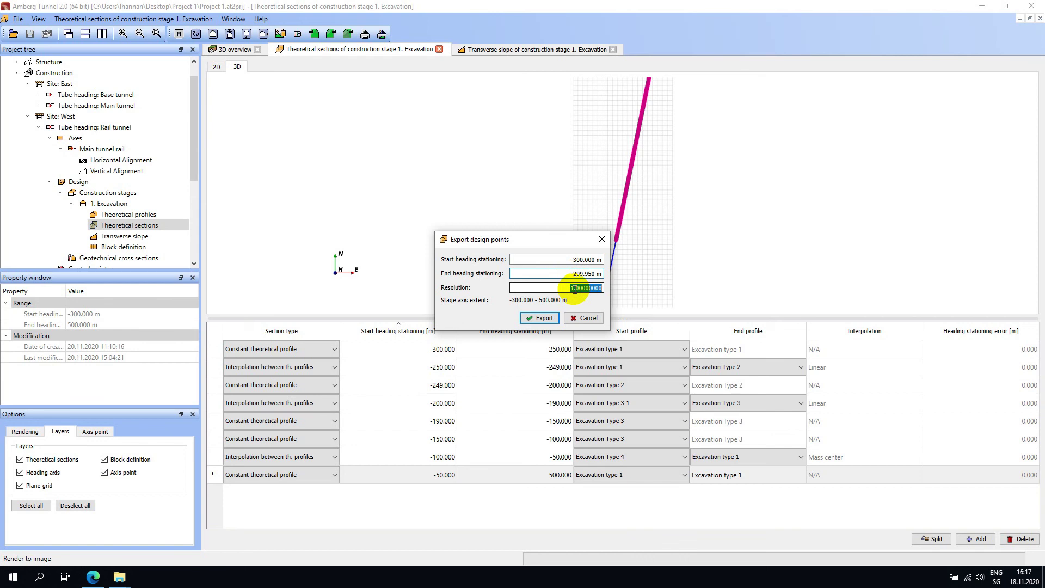
{"action": "key", "text": "BackSpace"}
{"action": "left_click", "coordinate": [553, 318]}
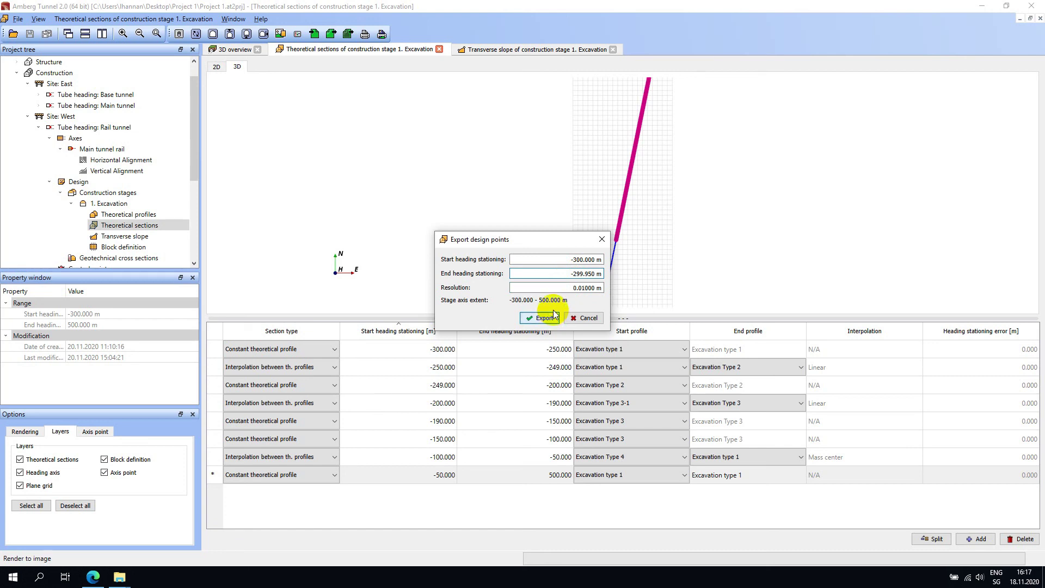